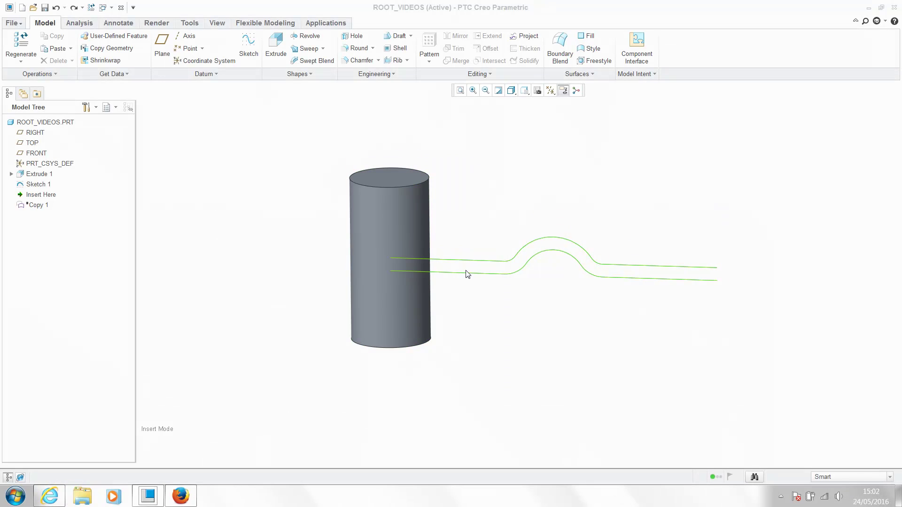
Step: Reopen Sketch 1 from the Model Tree with Edit Definition to enter Sketch mode
click(467, 274)
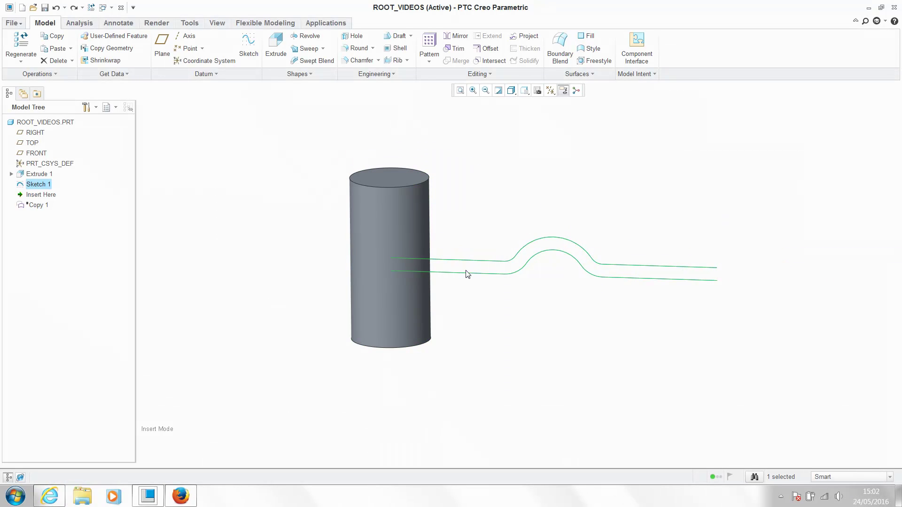
right_click(473, 307)
click(508, 98)
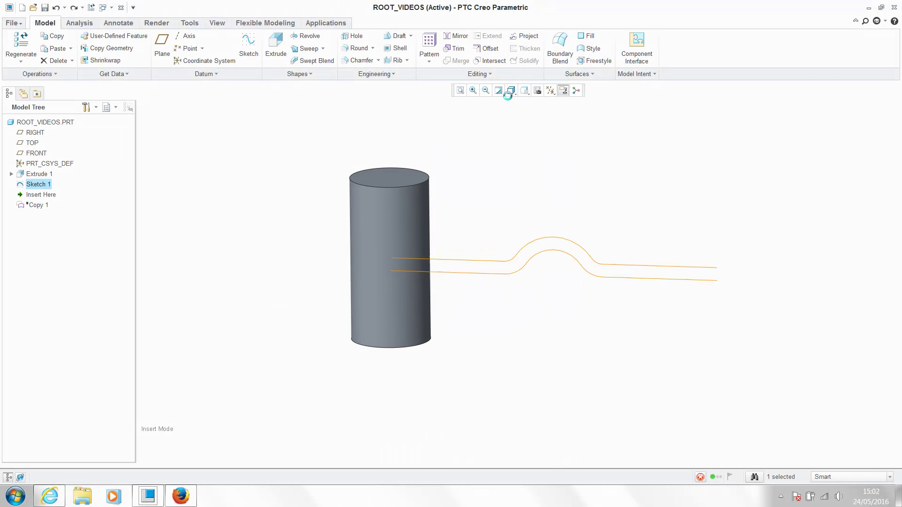
Step: In Sketch View, place a coordinate system at the lower line's left endpoint
click(553, 93)
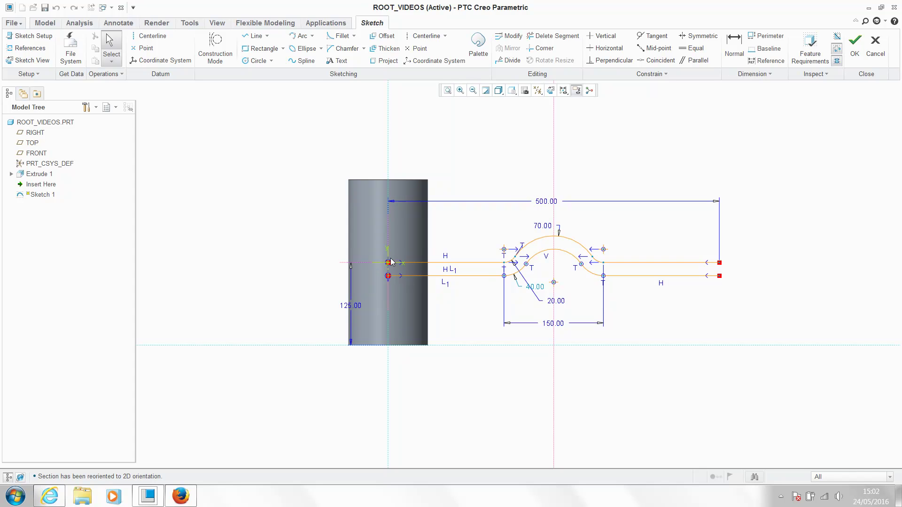
click(417, 65)
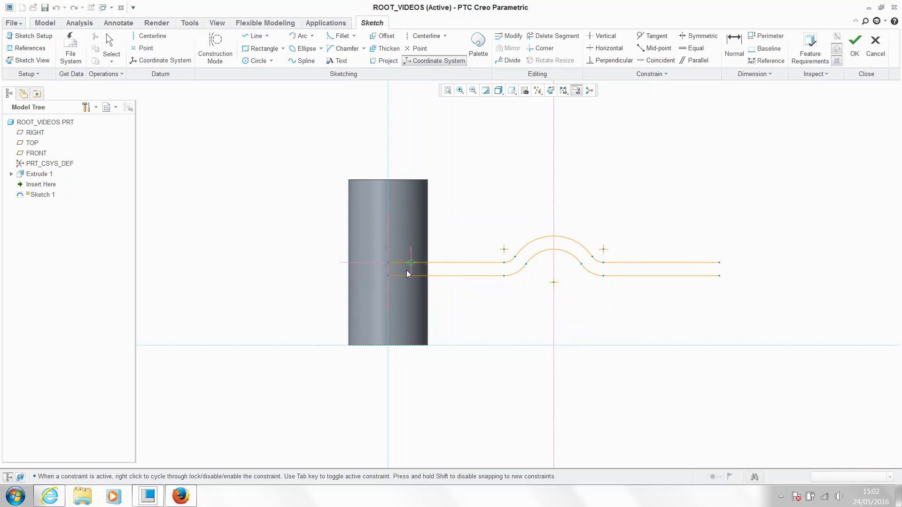
click(394, 277)
middle_click(466, 234)
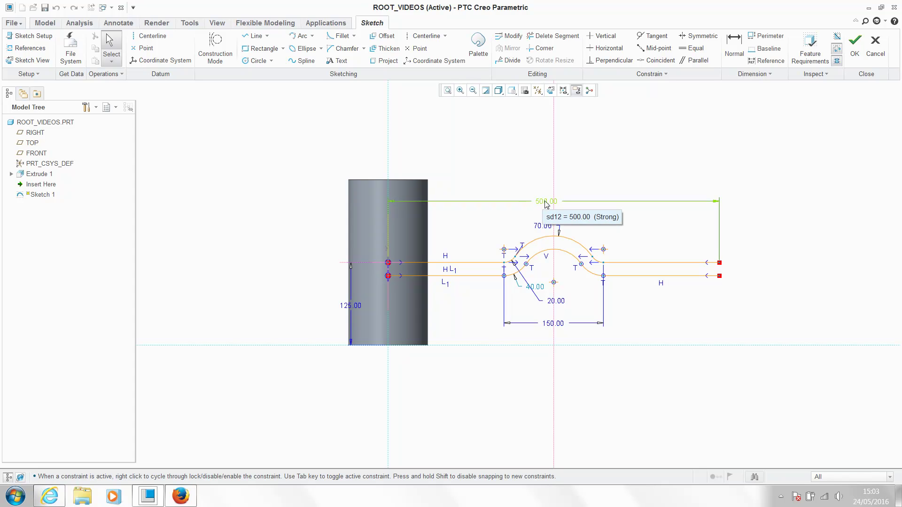
Step: Move the 500.00 dimension label down and right to a clearer spot
drag(546, 203, 573, 205)
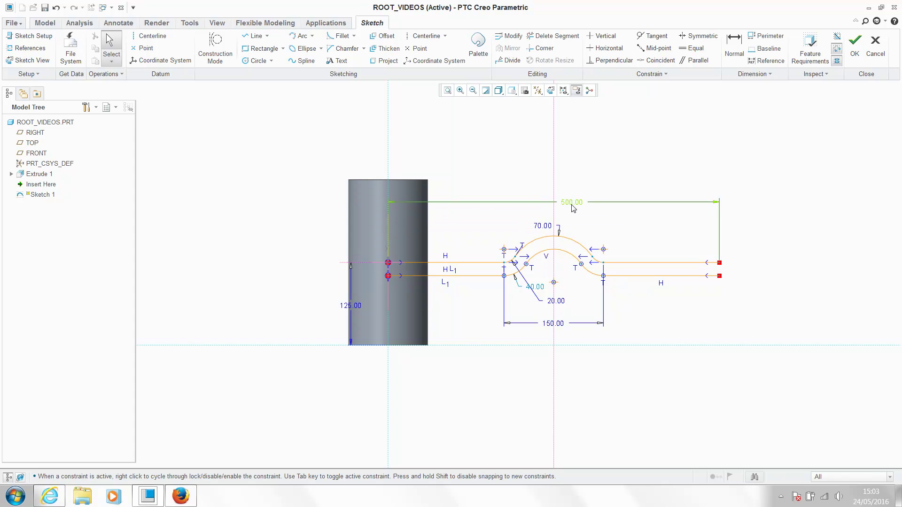
mouse_move(444, 210)
middle_down()
mouse_move(446, 201)
mouse_move(421, 217)
middle_up()
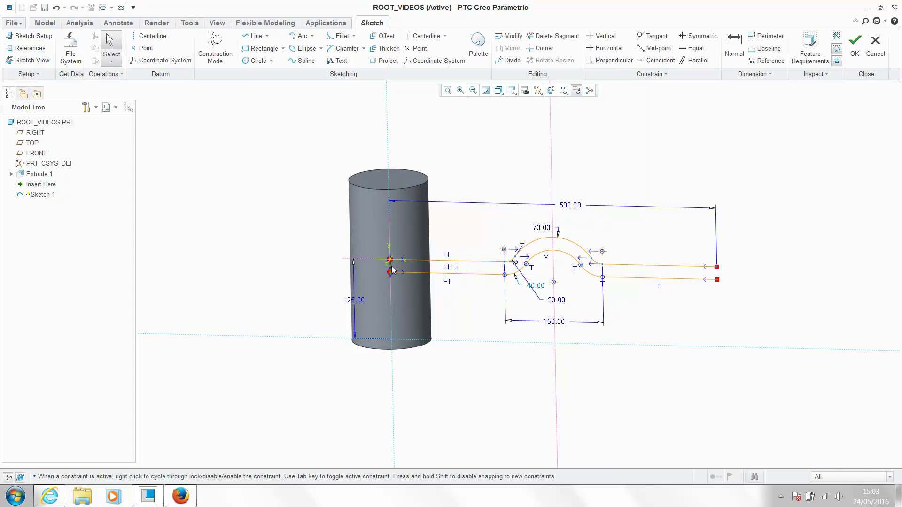
mouse_move(491, 266)
middle_down()
mouse_move(489, 258)
mouse_move(578, 220)
middle_up()
drag(577, 206, 584, 211)
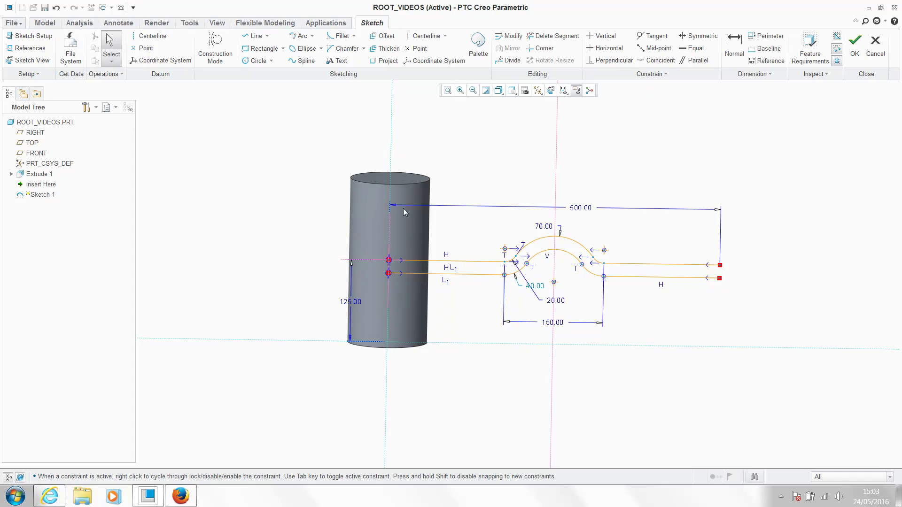
Step: Finish the sketch and measure the cylinder top face's perimeter length, 376.991 mm
click(855, 55)
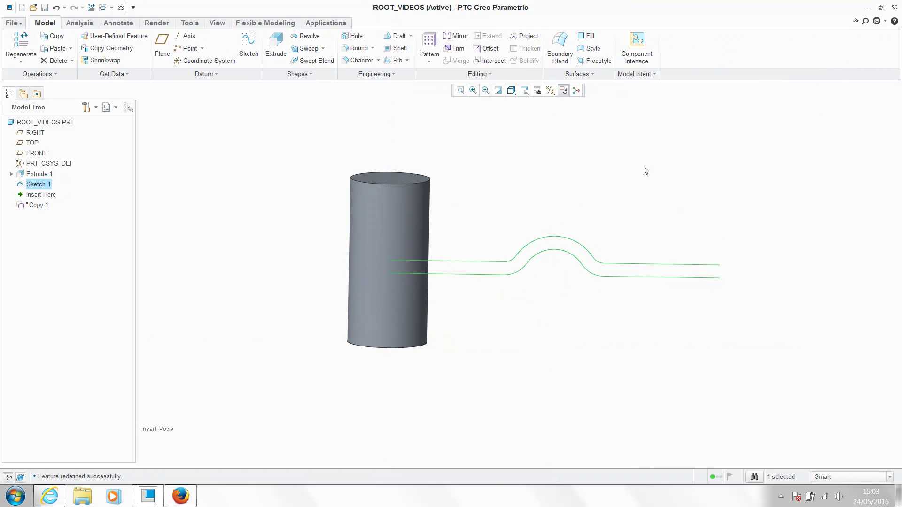
click(517, 190)
middle_drag(515, 191, 498, 193)
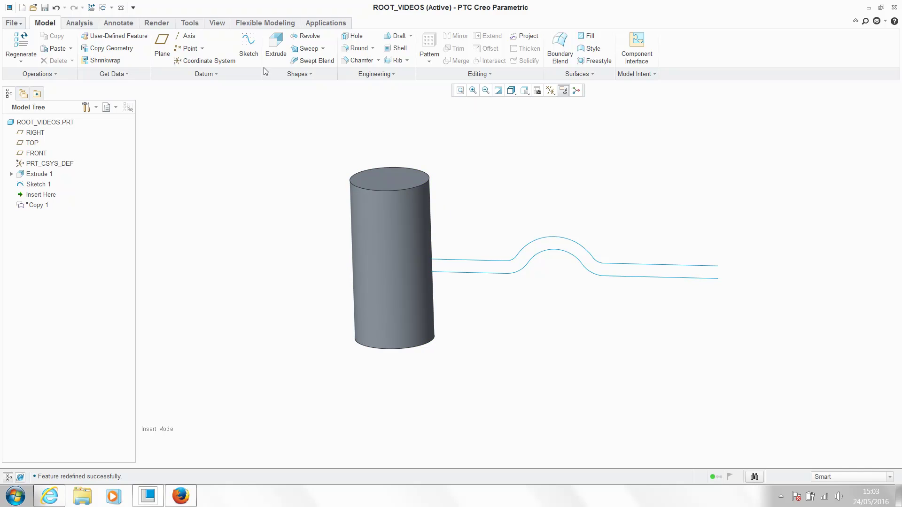
click(80, 23)
click(290, 58)
click(306, 88)
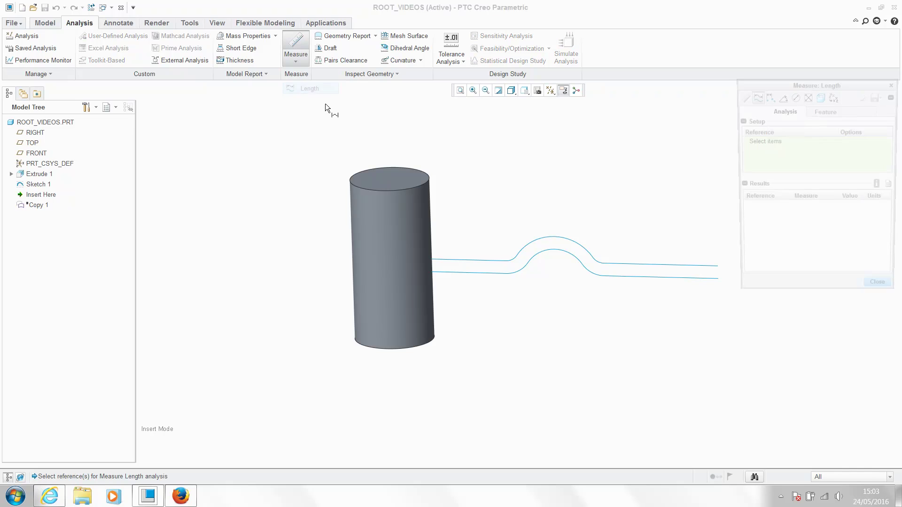
click(384, 178)
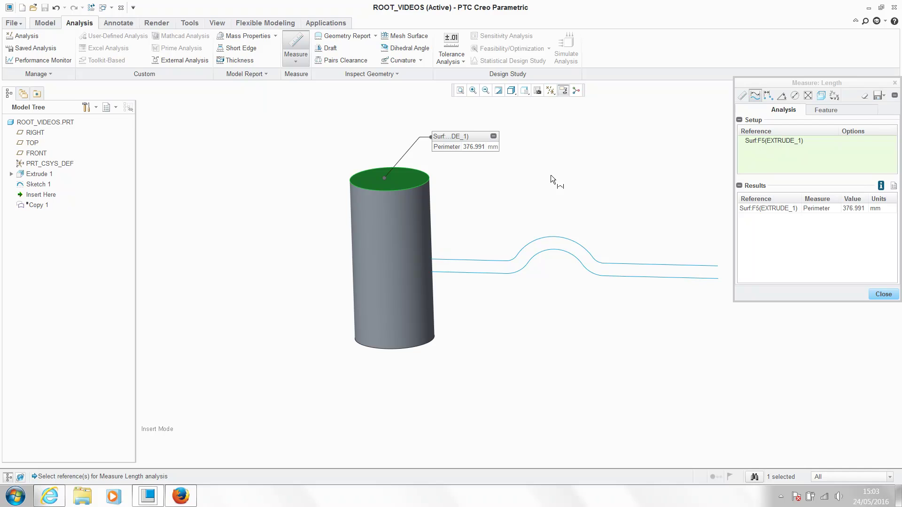
Step: Save the length measurement as a feature named 'perimeter'
click(878, 95)
drag(868, 129, 784, 127)
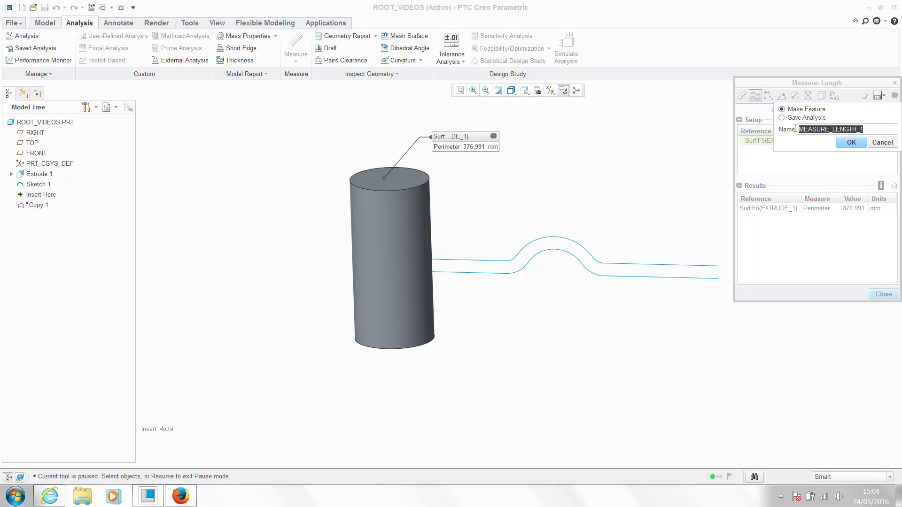
text(per)
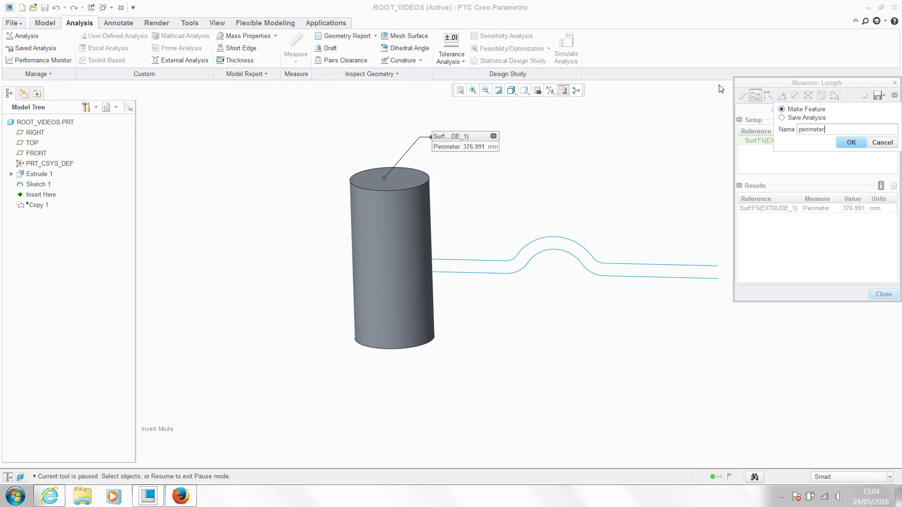
text(imeter)
click(850, 142)
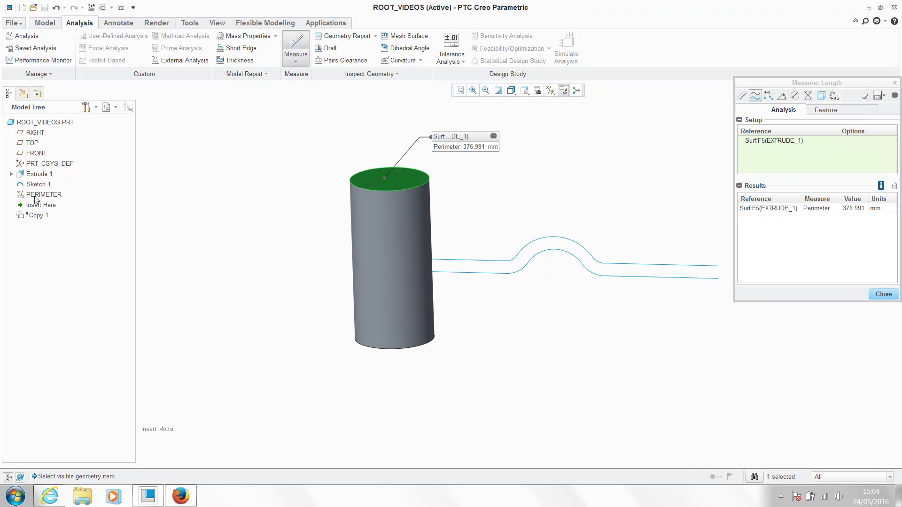
Step: Close the measurement and start a 'perimeter' relation in the Relations editor
click(869, 294)
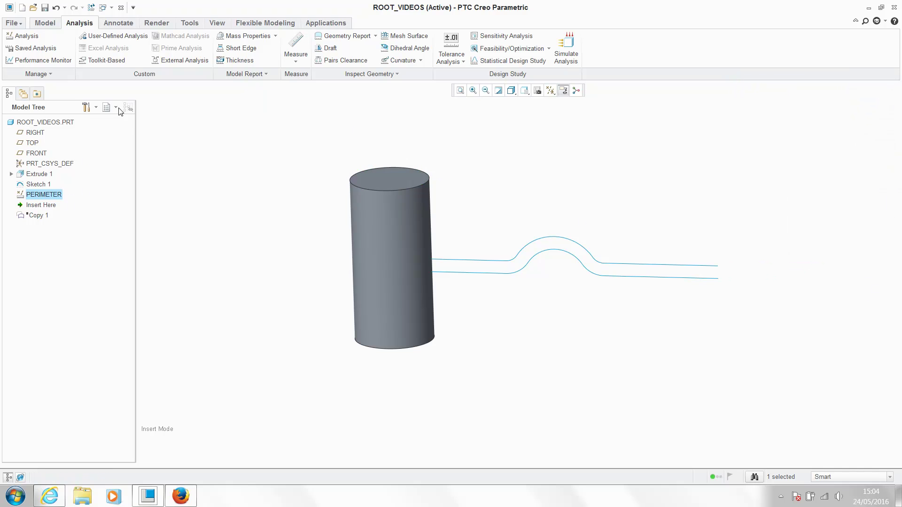
click(189, 23)
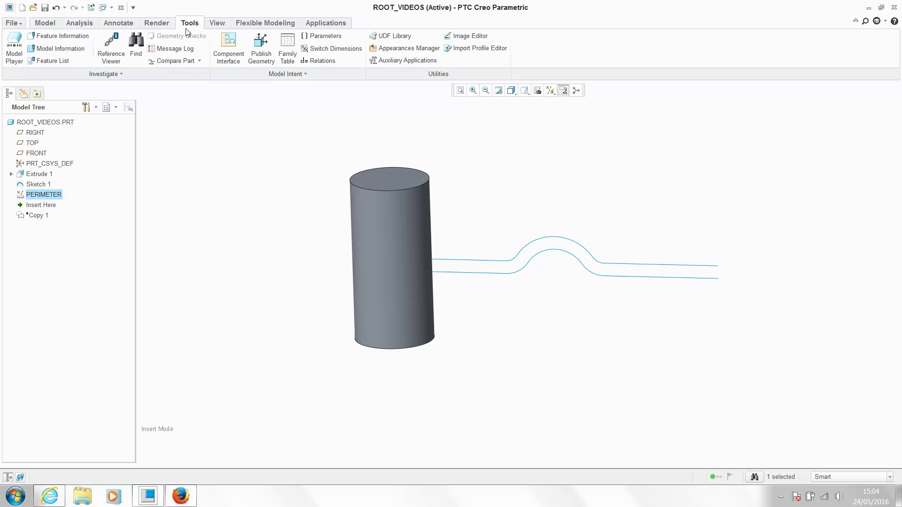
click(318, 62)
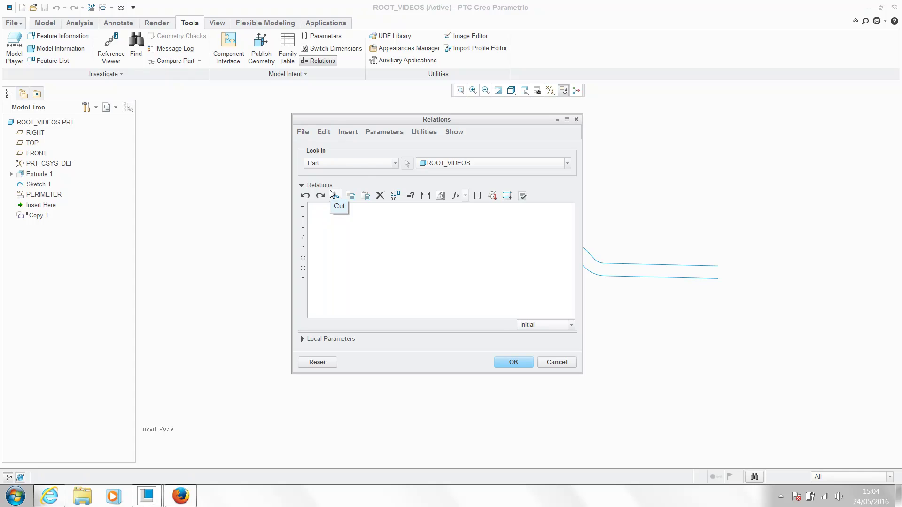
text(perimeter=)
Step: Set perimeter equal to the PERIMETER feature's value and confirm it reads 376.991118
click(477, 195)
click(667, 193)
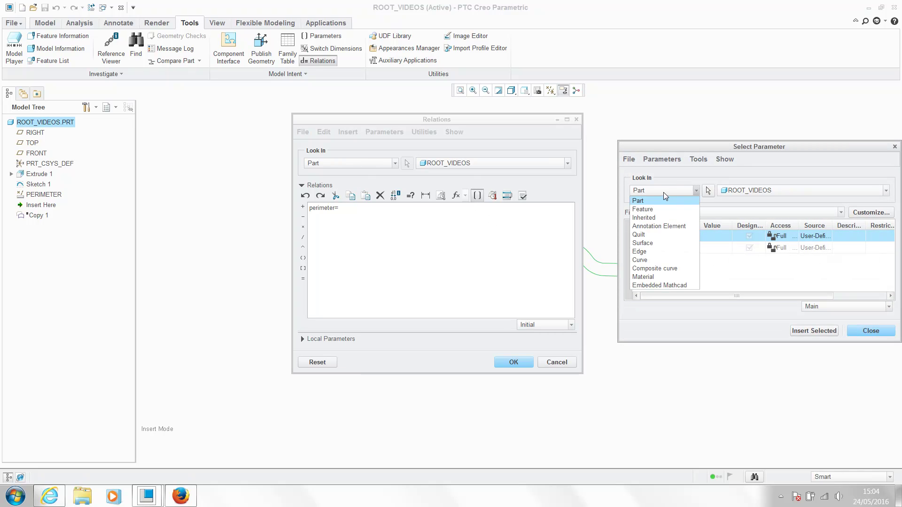
click(645, 211)
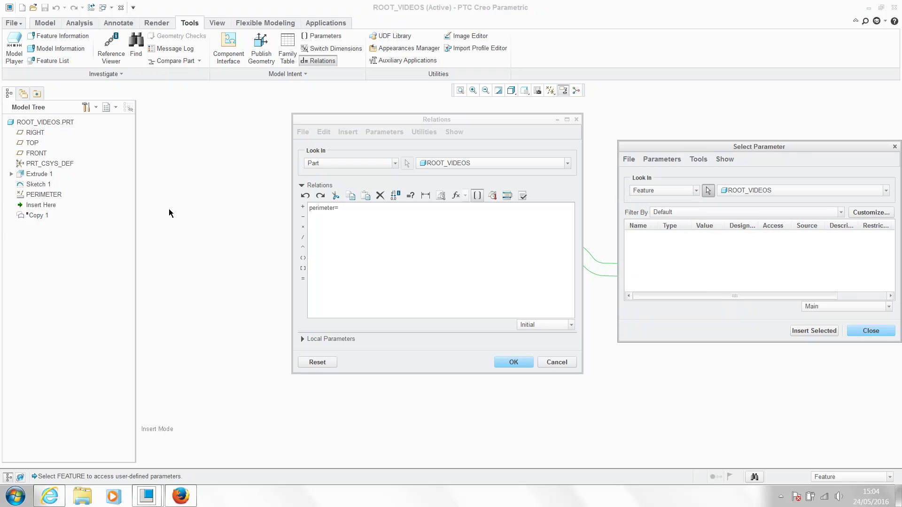
click(40, 195)
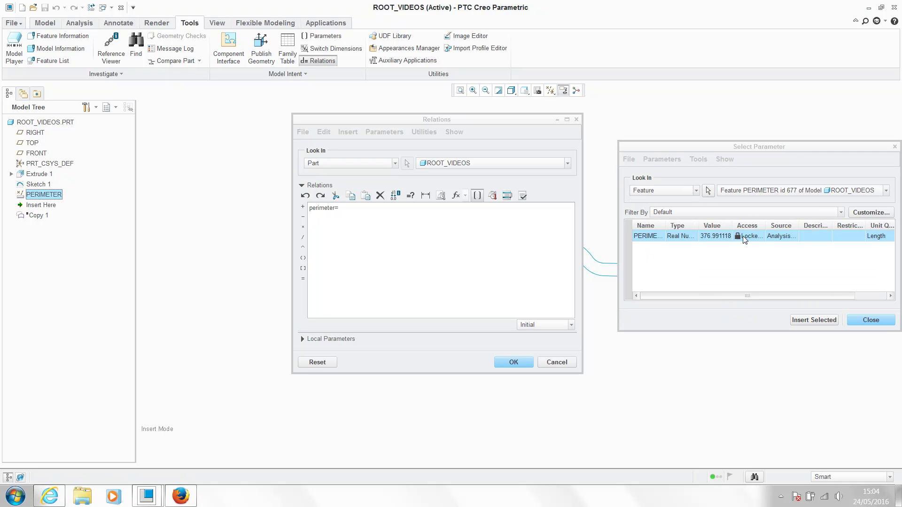
click(814, 320)
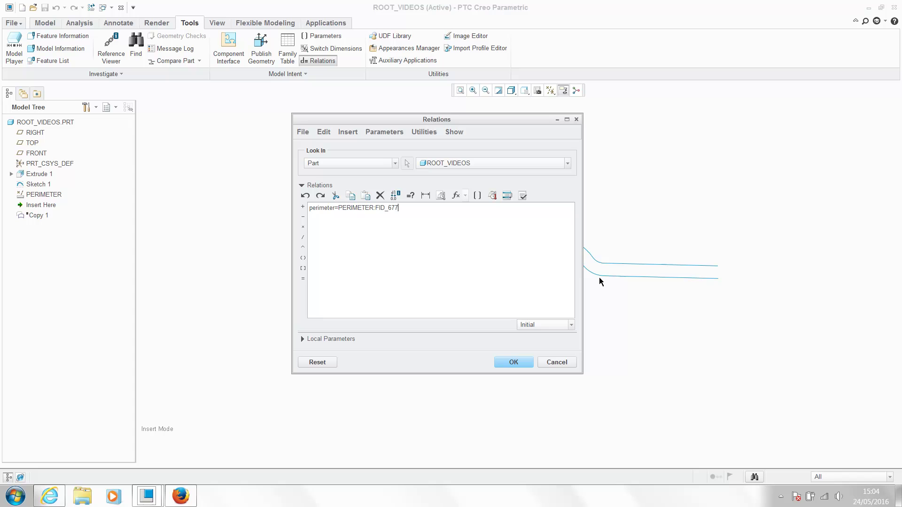
click(511, 362)
click(314, 38)
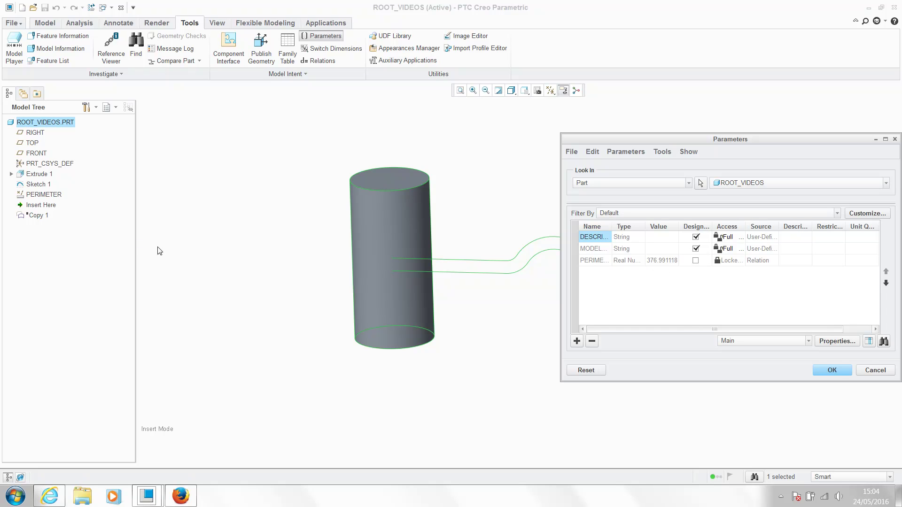
click(832, 370)
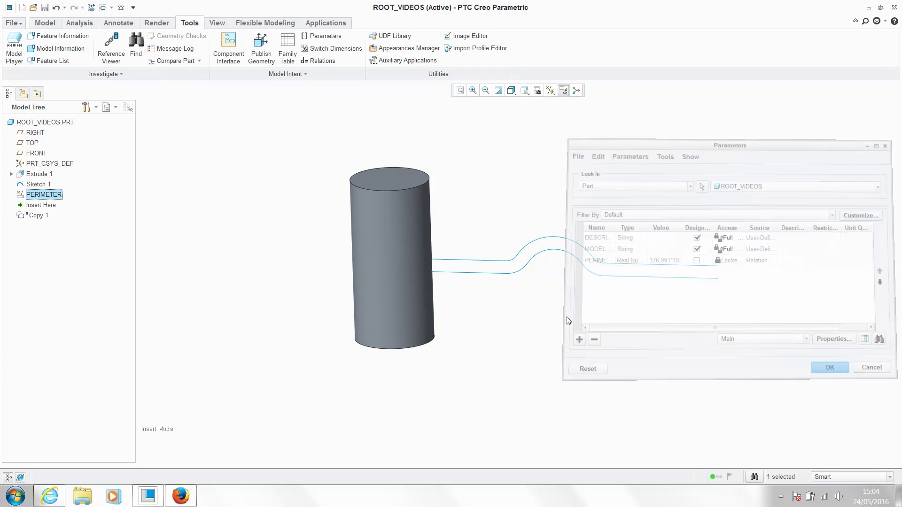
Step: Replace Sketch 1's 500.00 dimension with 'perimeter', adding relation sd12 = perimeter
click(493, 265)
right_click(485, 243)
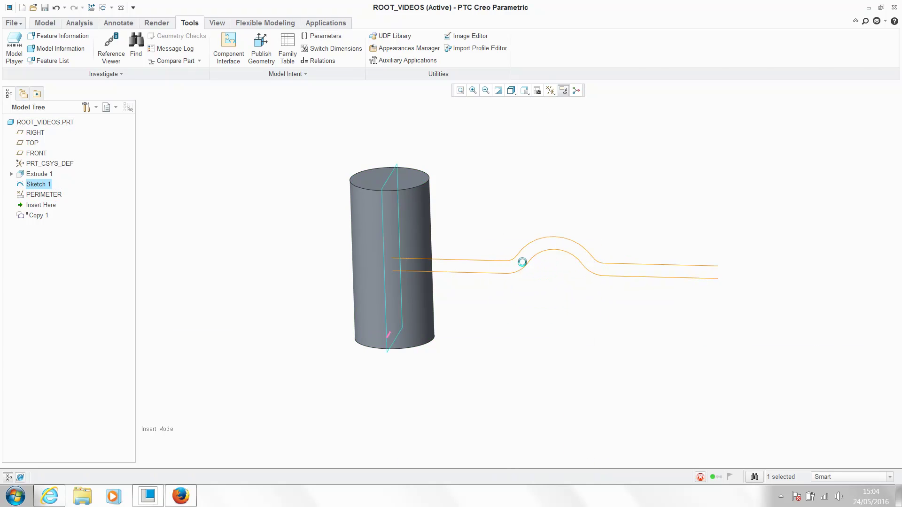
click(522, 263)
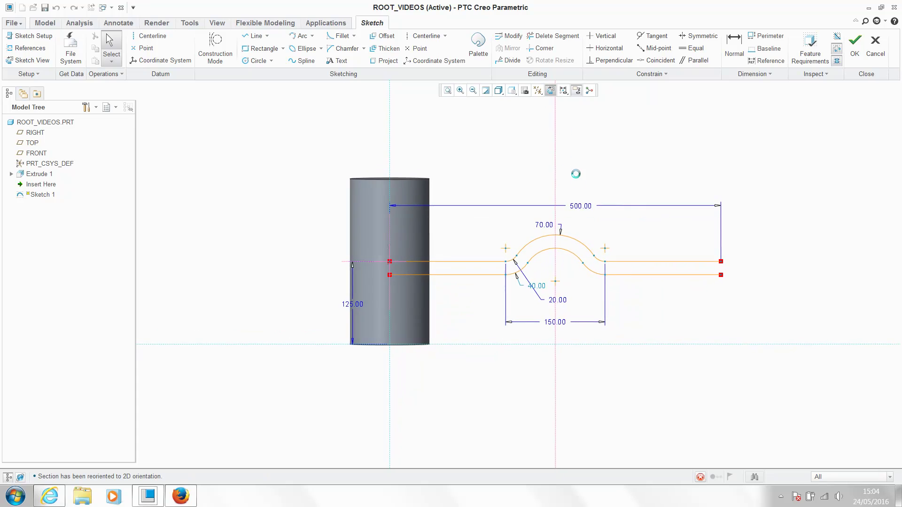
double_click(580, 206)
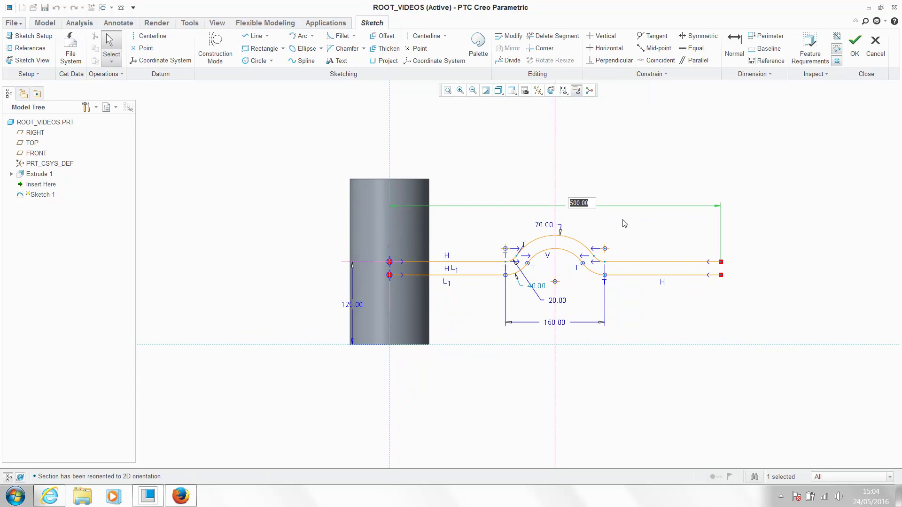
text(perimeter)
key(Return)
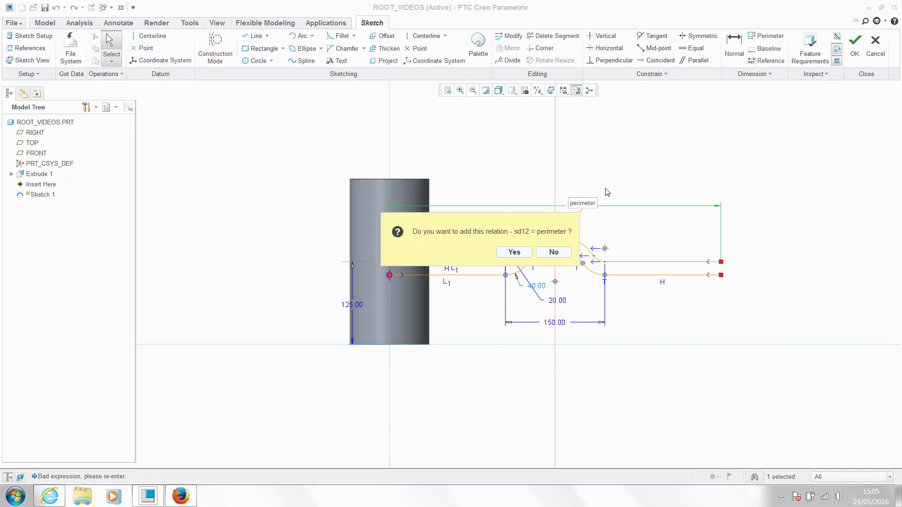
click(513, 253)
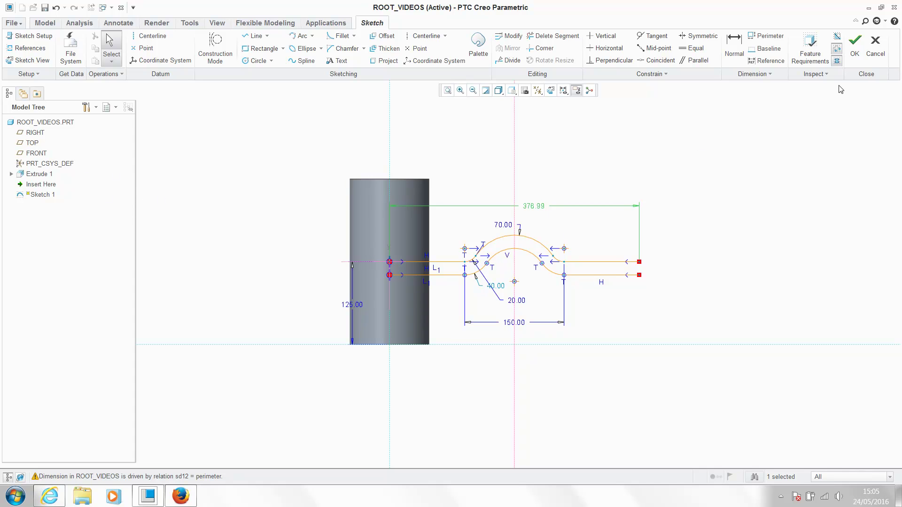
Step: Exit the sketch and create a Wrap feature projecting the wavy sketch onto the cylinder
click(858, 55)
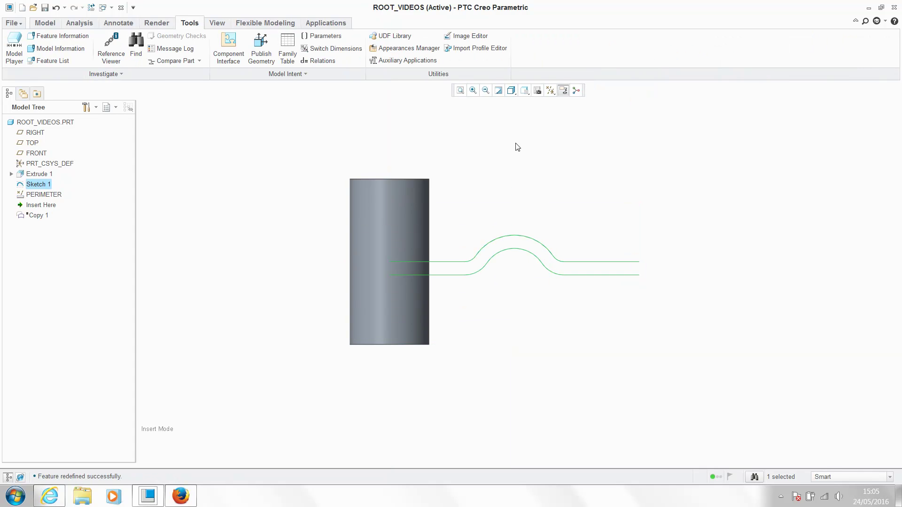
click(47, 24)
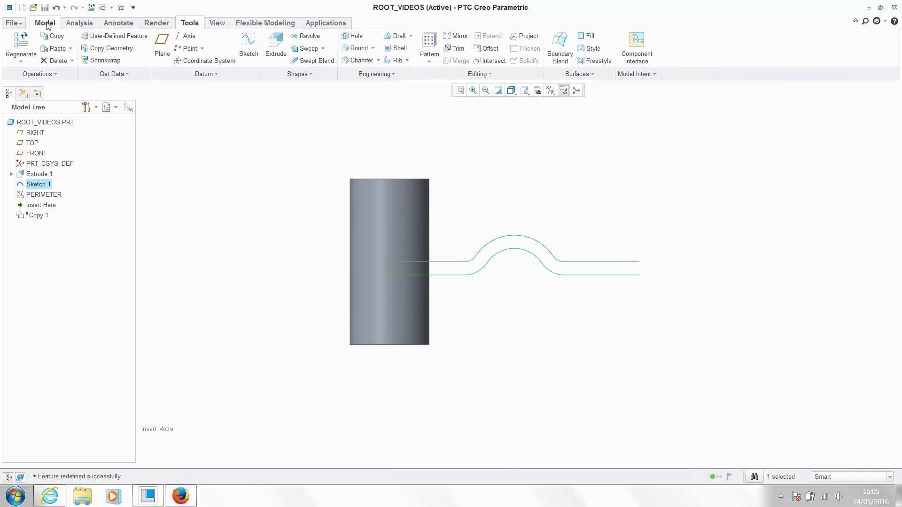
click(487, 75)
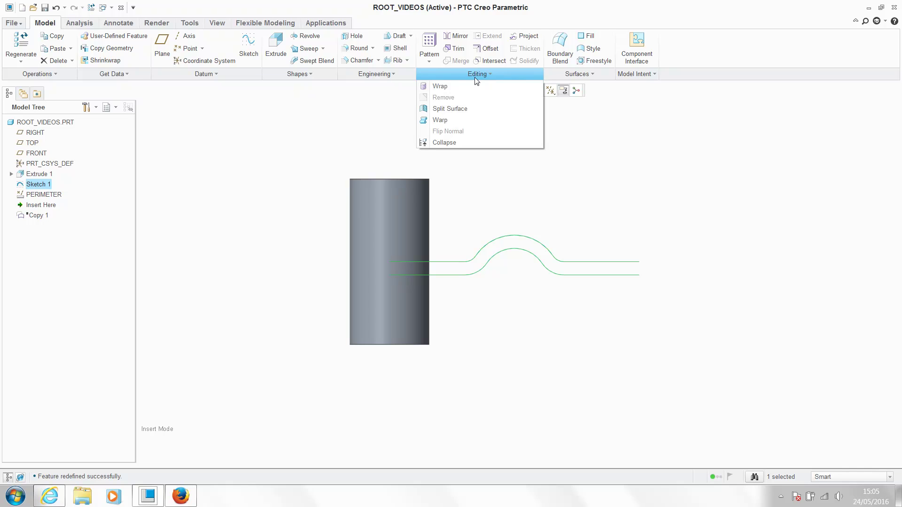
click(440, 87)
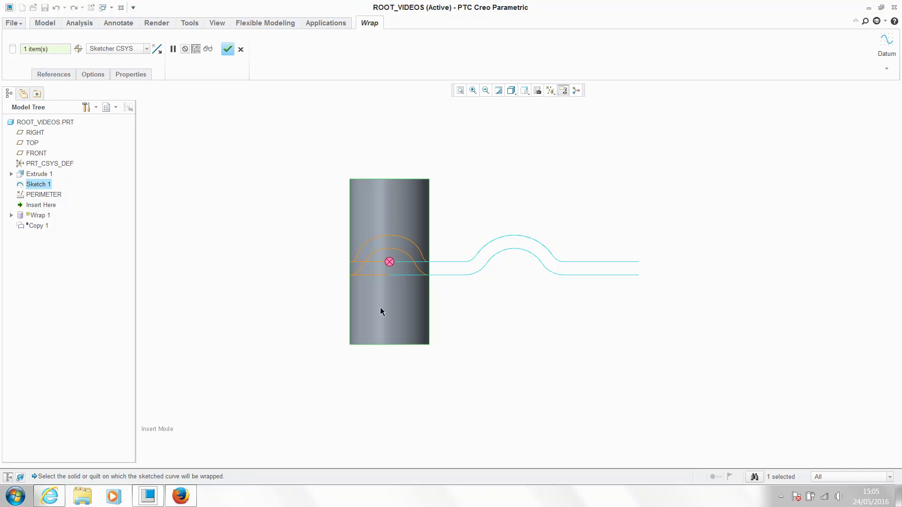
click(390, 263)
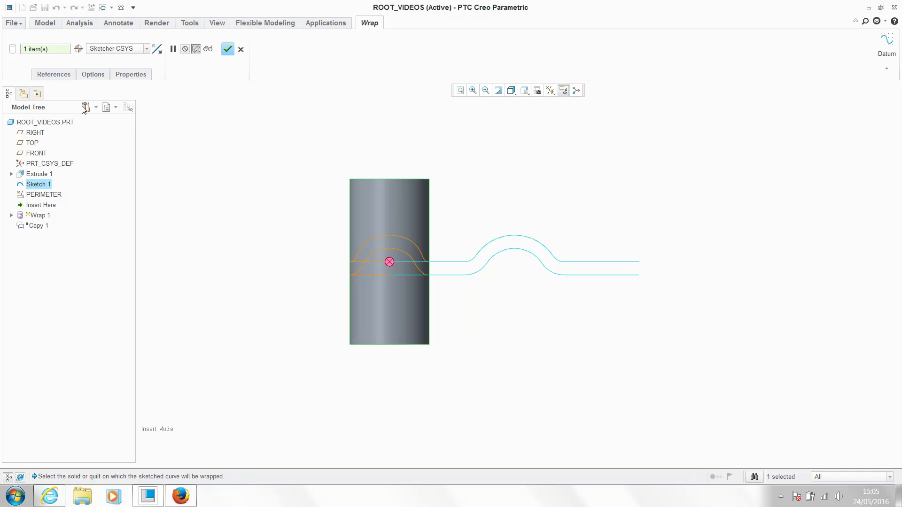
click(52, 74)
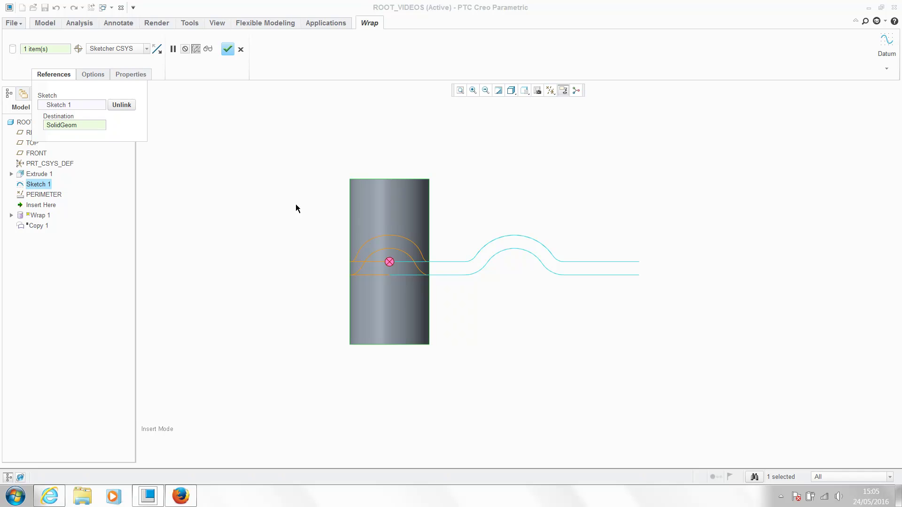
middle_drag(301, 205, 323, 215)
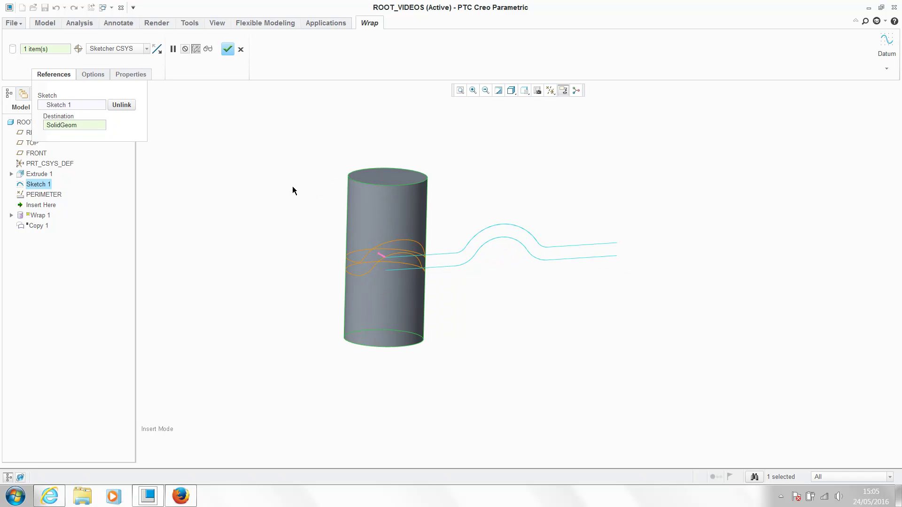
click(227, 49)
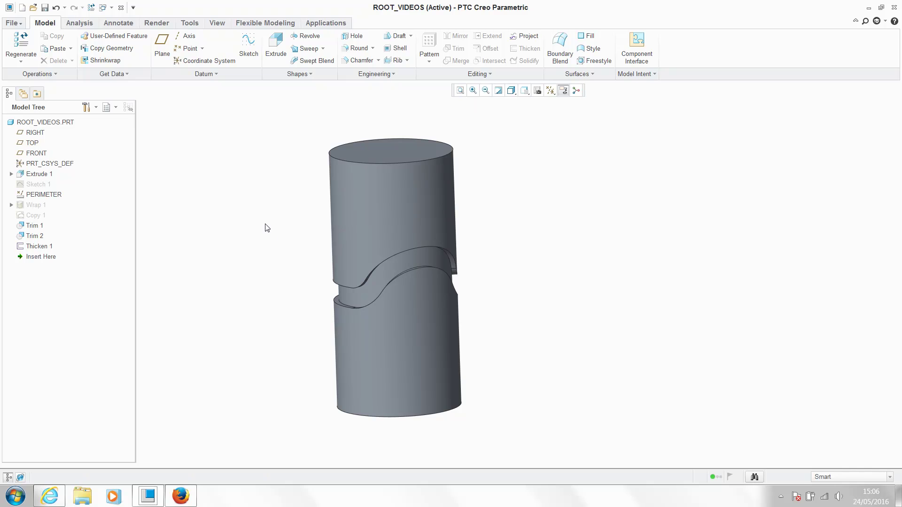
Step: Orbit the part to inspect the wavy gap splitting the cylinder all around
middle_drag(275, 237, 359, 229)
mouse_move(235, 275)
middle_down()
mouse_move(368, 251)
mouse_move(332, 269)
middle_up()
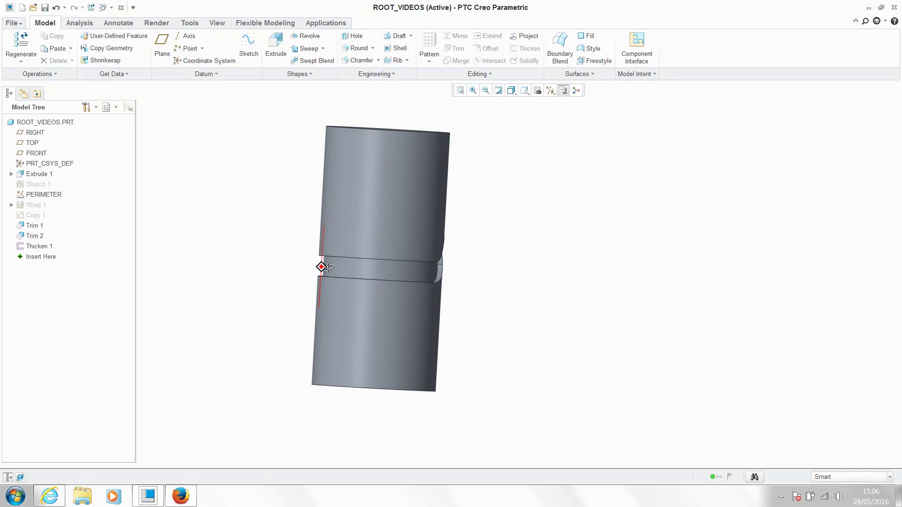
middle_drag(330, 267, 529, 287)
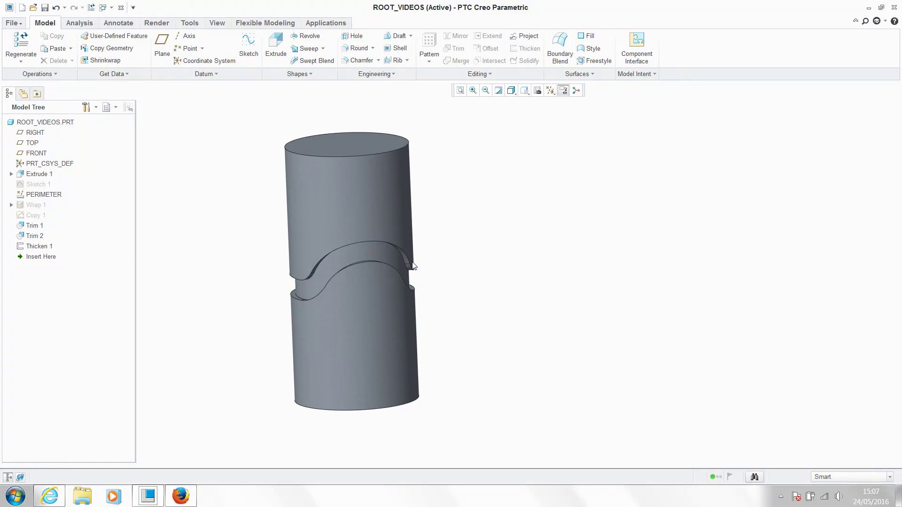